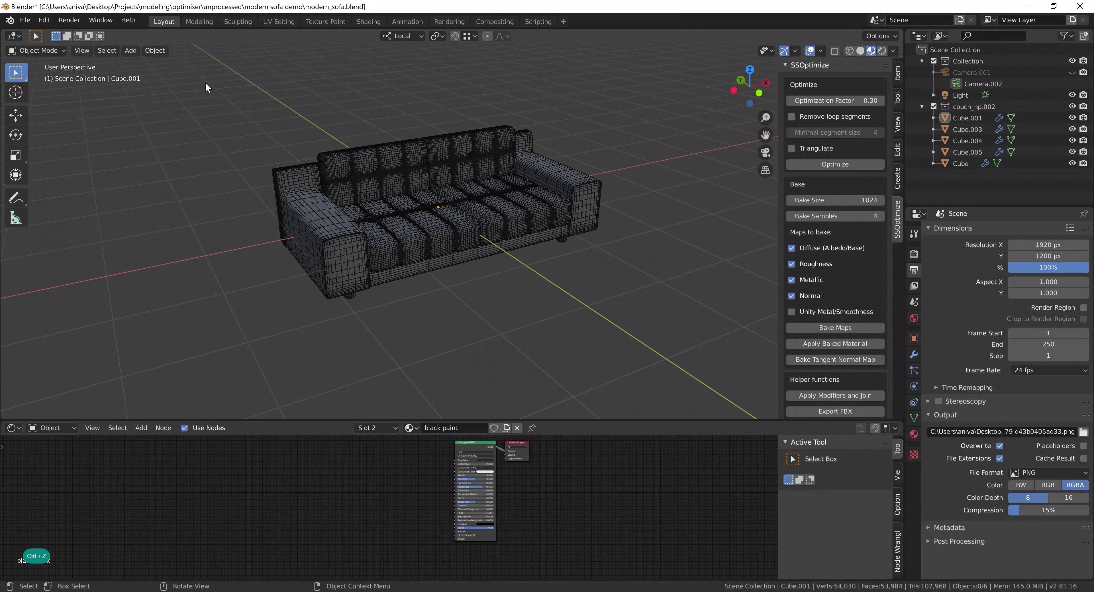
Step: Duplicate all five parts of the sofa and place the copy about 4.91 m away along the X axis
drag(205, 82, 459, 243)
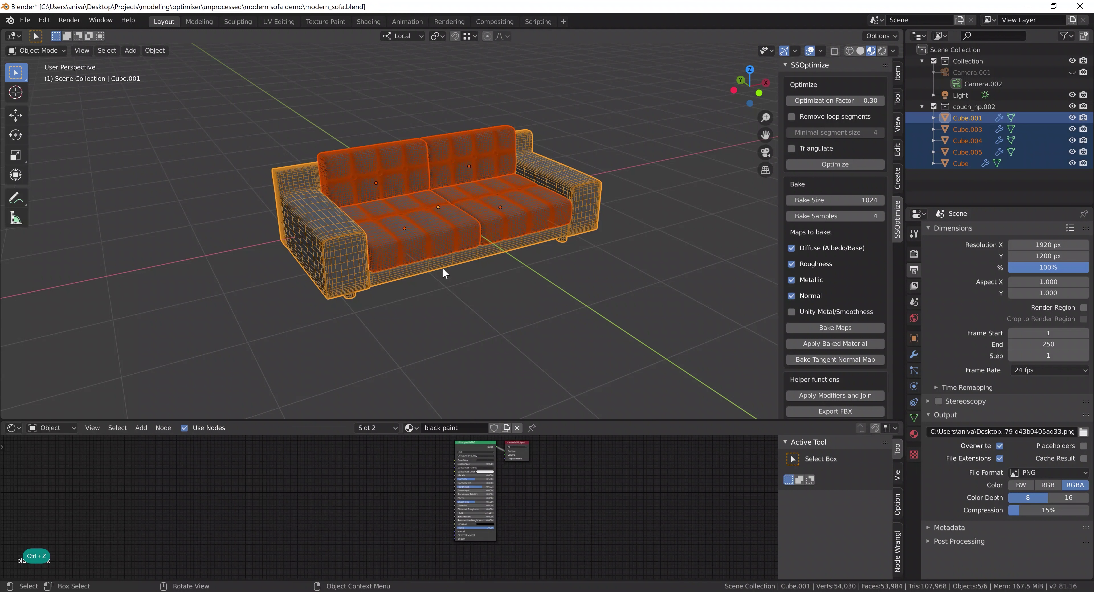
click(163, 149)
drag(211, 99, 688, 353)
shift+middle_drag(689, 354, 344, 331)
key(shift+d)
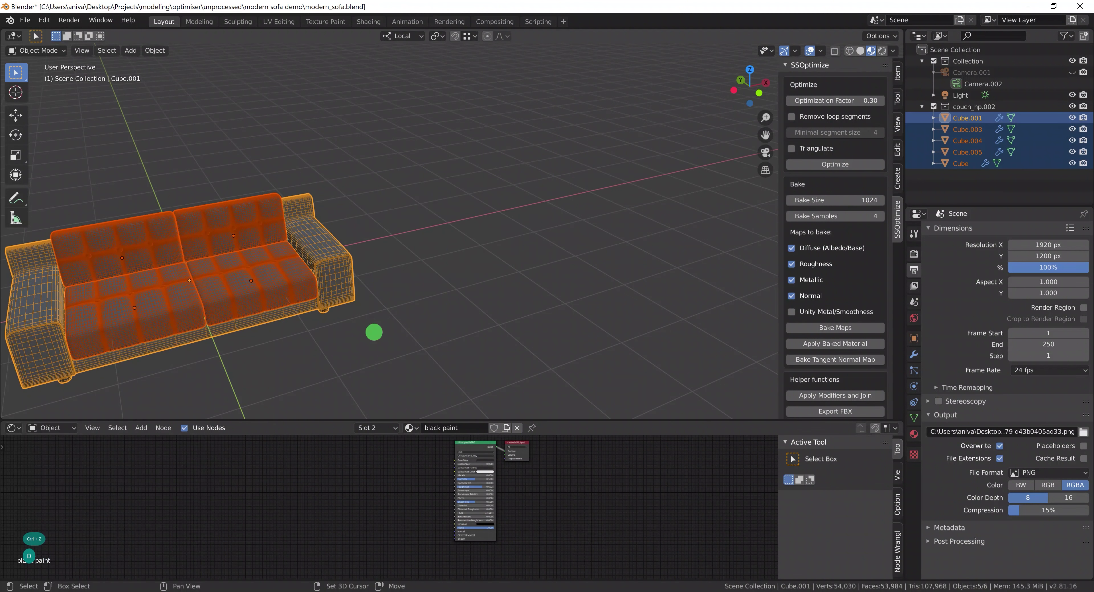
click(652, 259)
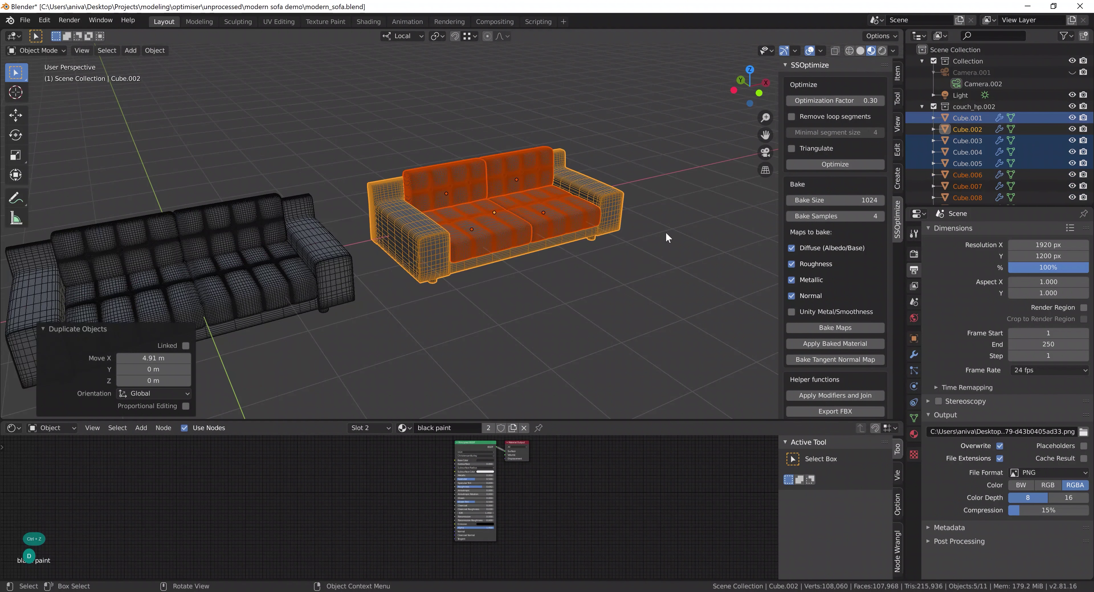
Step: Optimize the duplicated sofa at factor 0.30, and optimize it again with the optimization factor set to 0.90
click(838, 166)
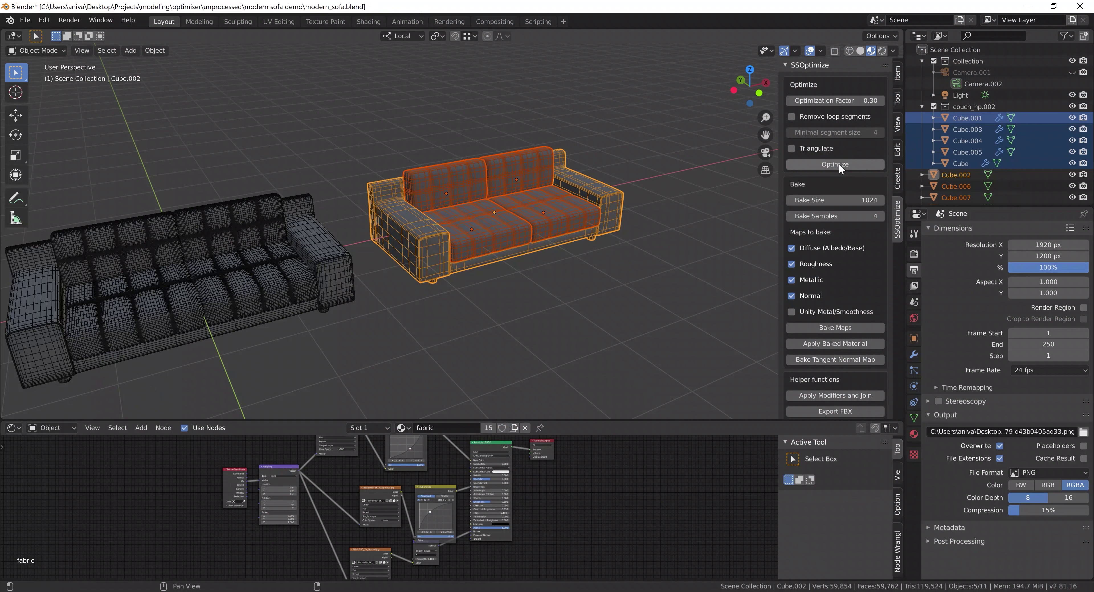
click(849, 98)
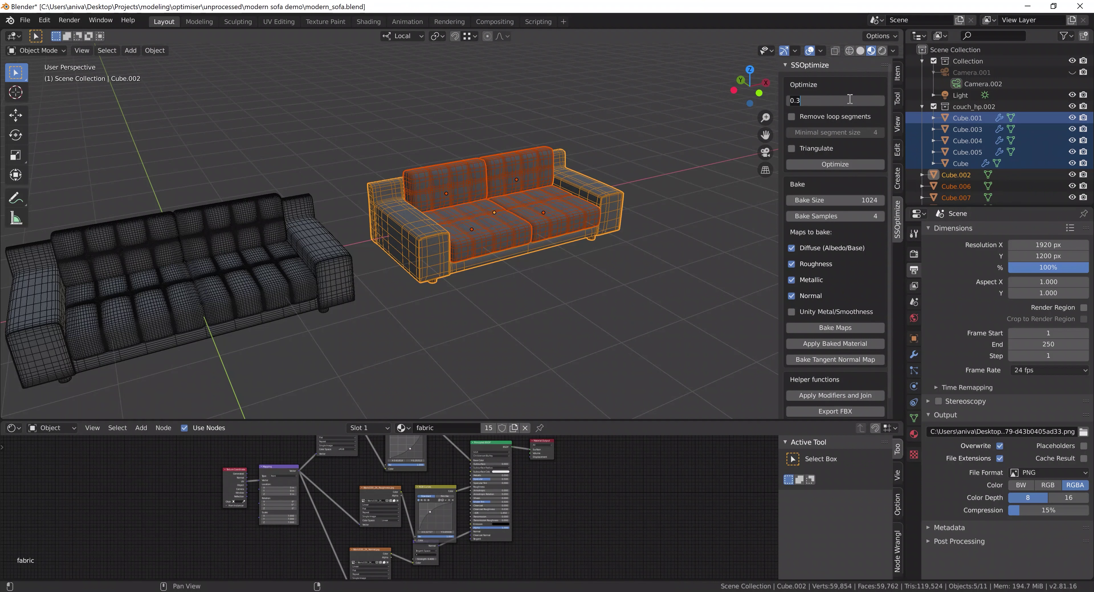
key(BackSpace)
text(9)
key(Return)
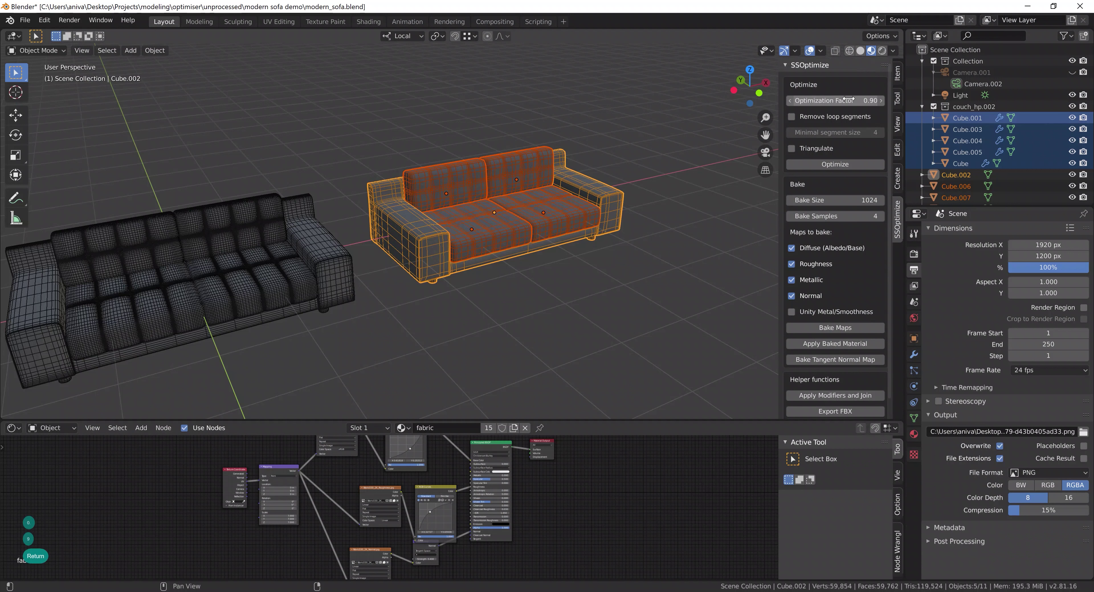
click(846, 164)
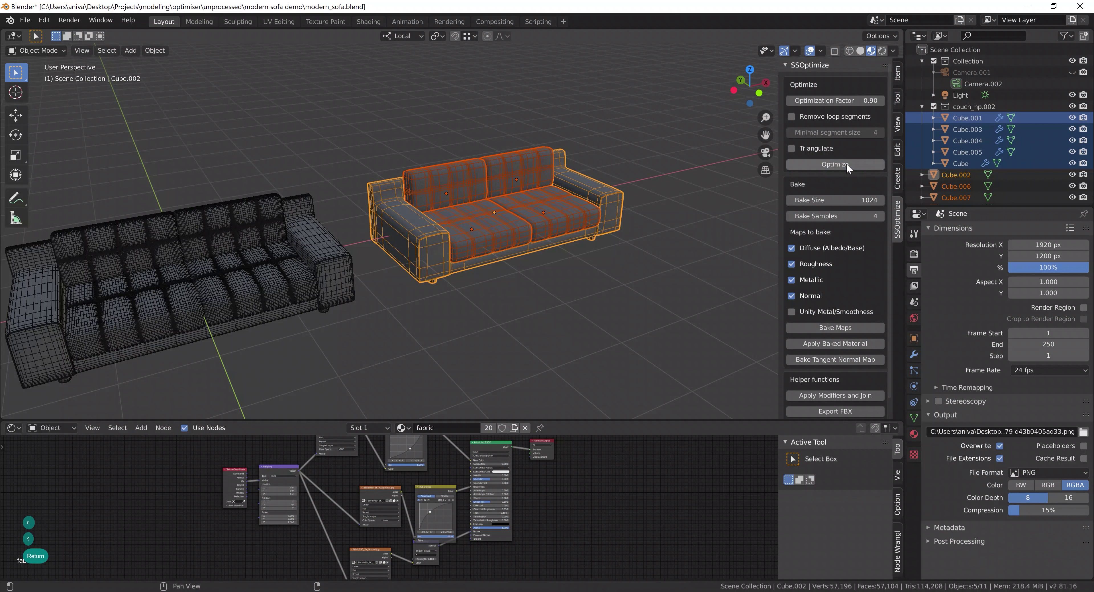
Step: Optimize the duplicated sofa with loop segment removal and triangulation enabled
click(840, 117)
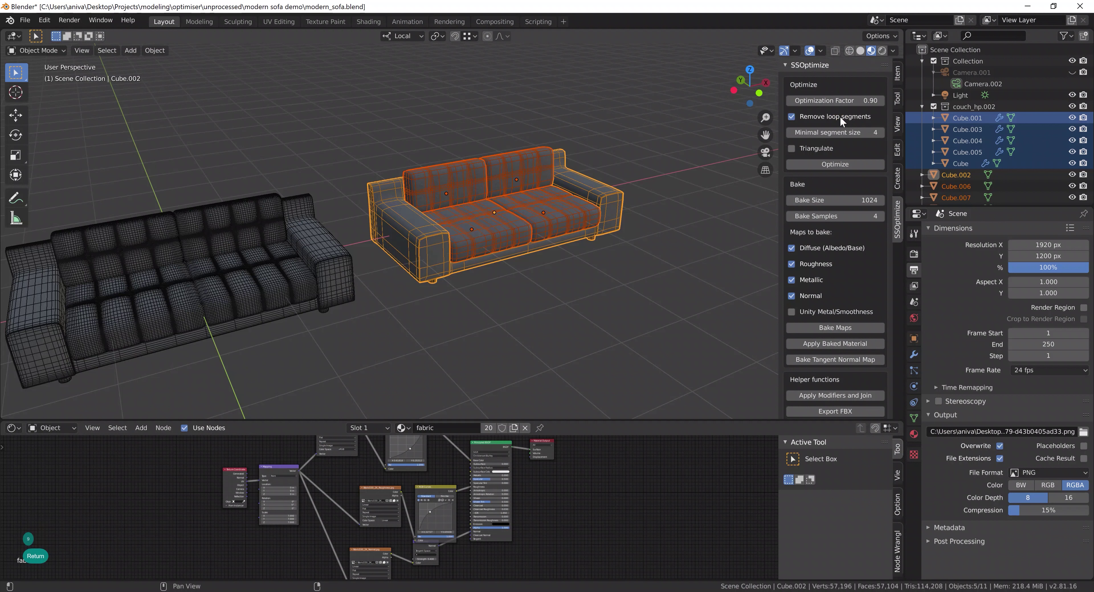
click(825, 147)
click(835, 167)
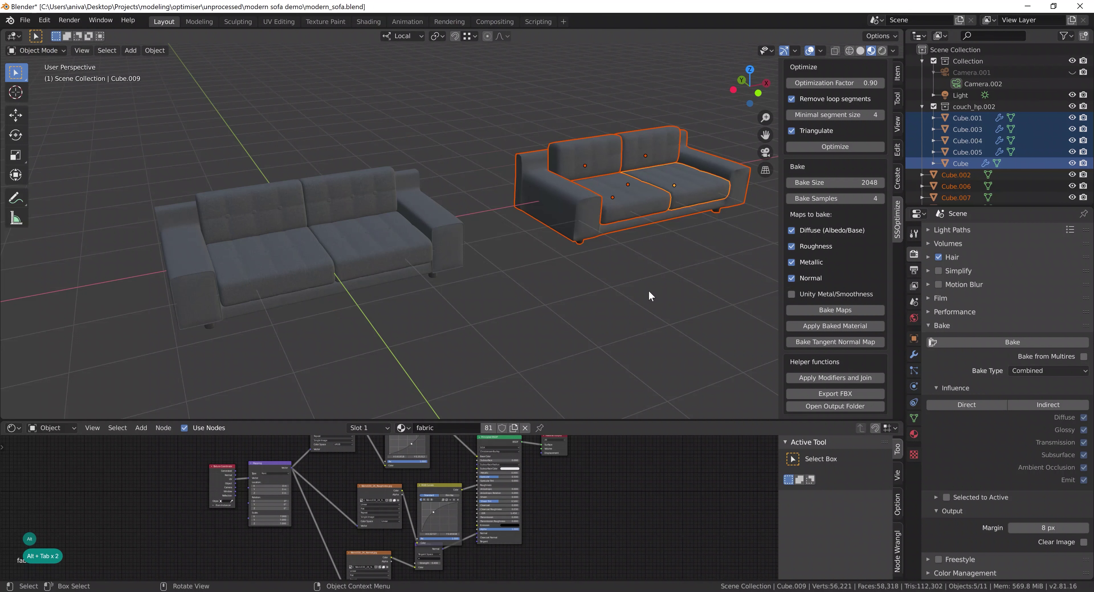
Step: Select all parts of the original high-poly sofa and bake its diffuse, roughness, metallic and normal maps
middle_drag(649, 295, 625, 298)
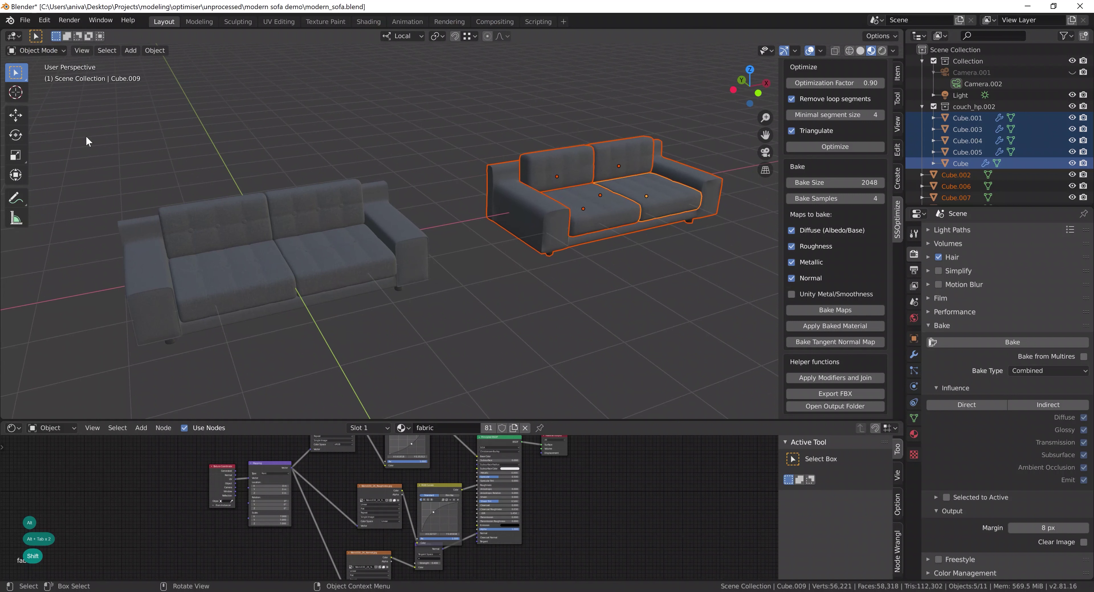
drag(85, 136, 456, 372)
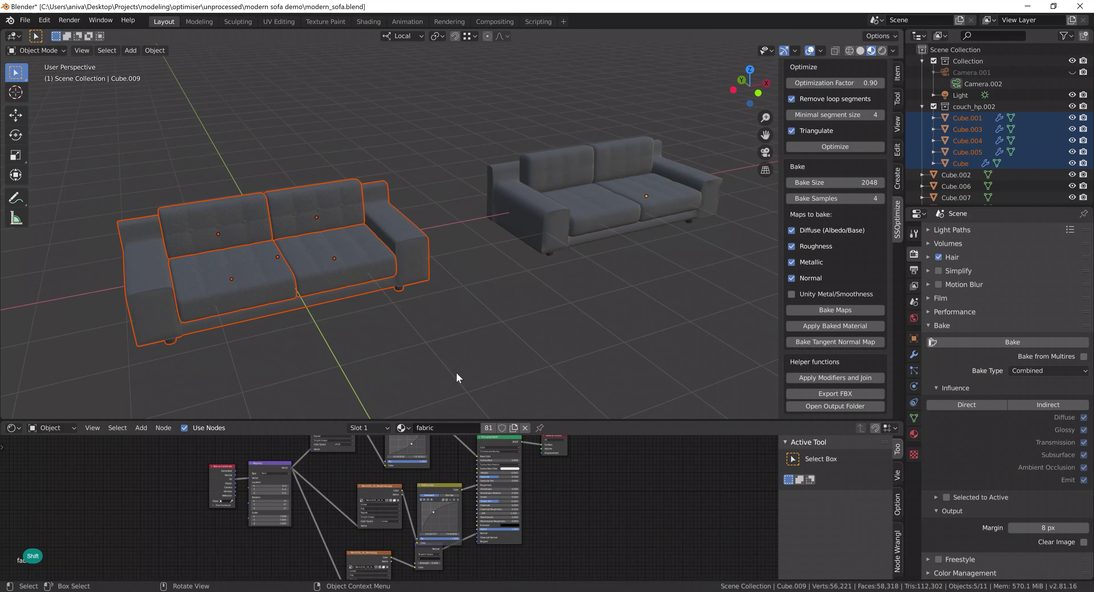
click(832, 310)
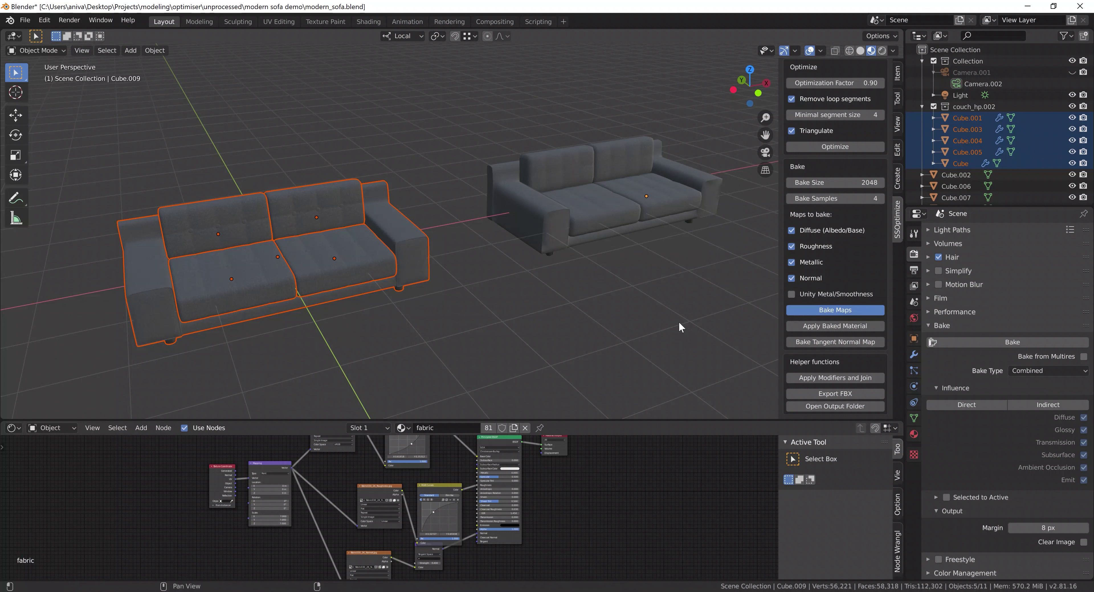
key(alt+Tab)
key(alt+Tab)
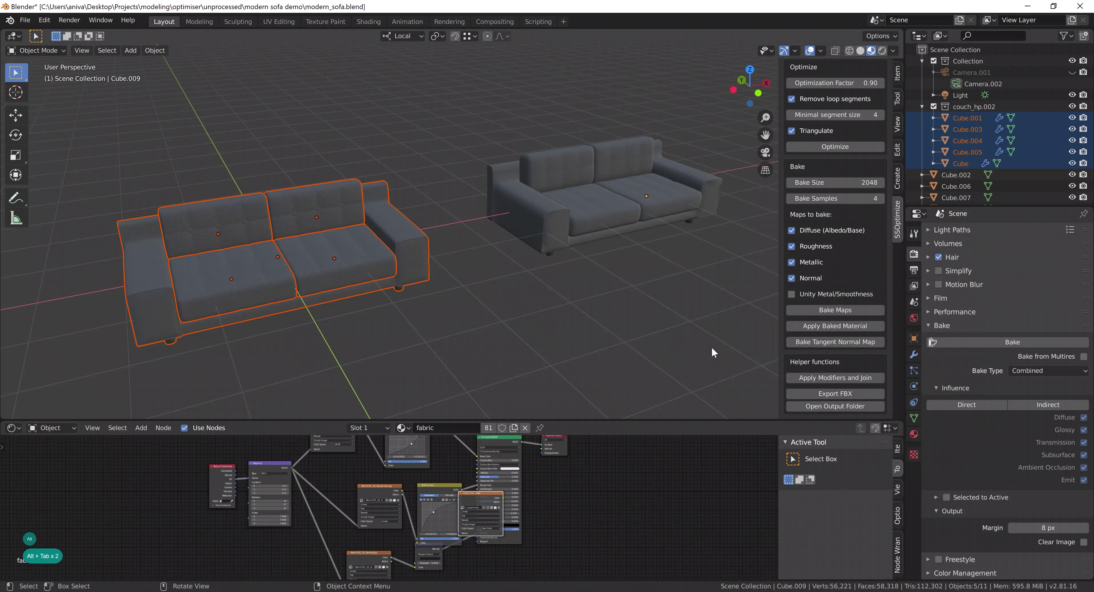
Step: Open the output folder and inspect the baked world-space normal map modern_sofa_ws_nor.png
click(809, 407)
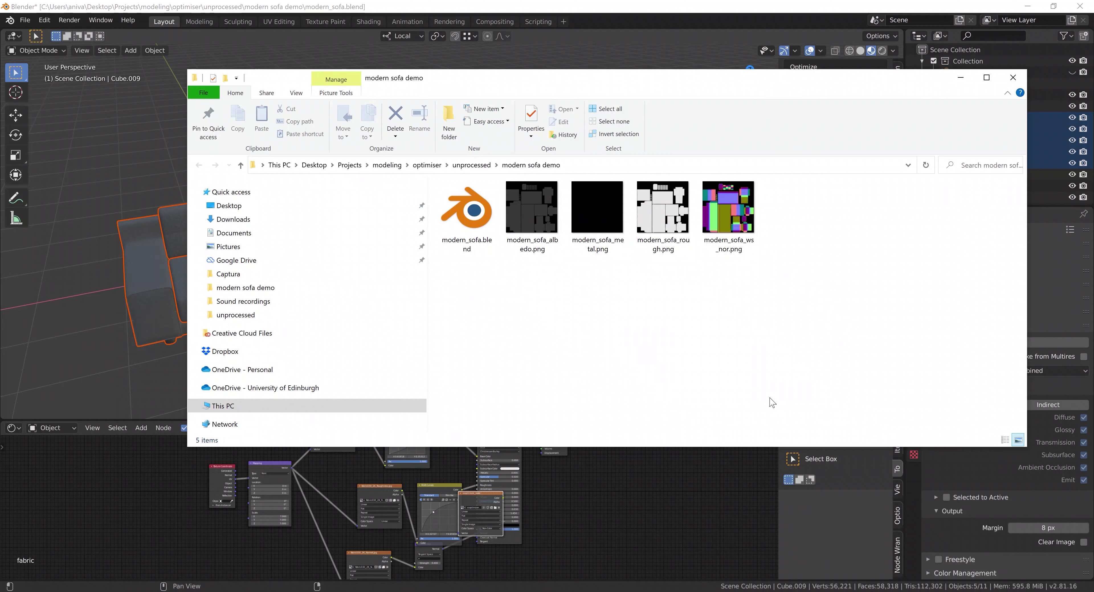
drag(535, 300, 744, 207)
click(758, 208)
click(726, 208)
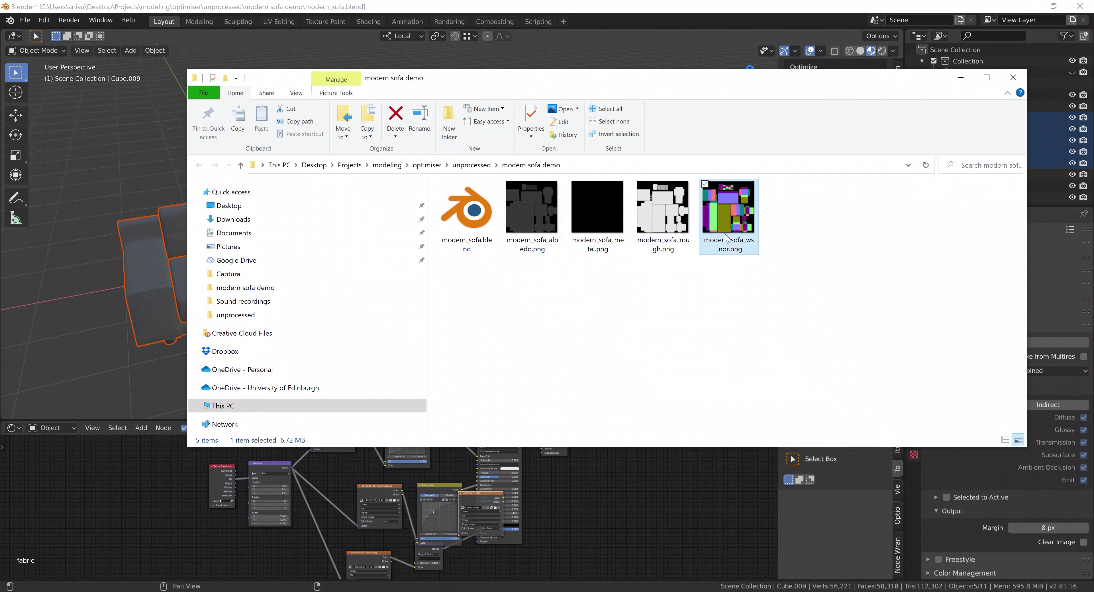
click(732, 229)
double_click(731, 224)
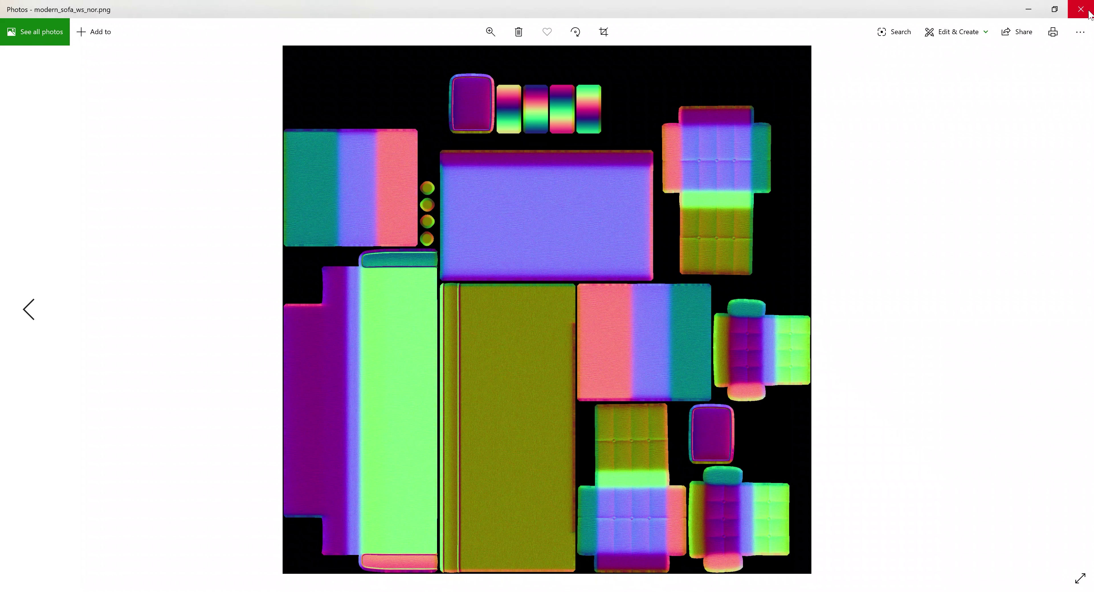
click(1088, 13)
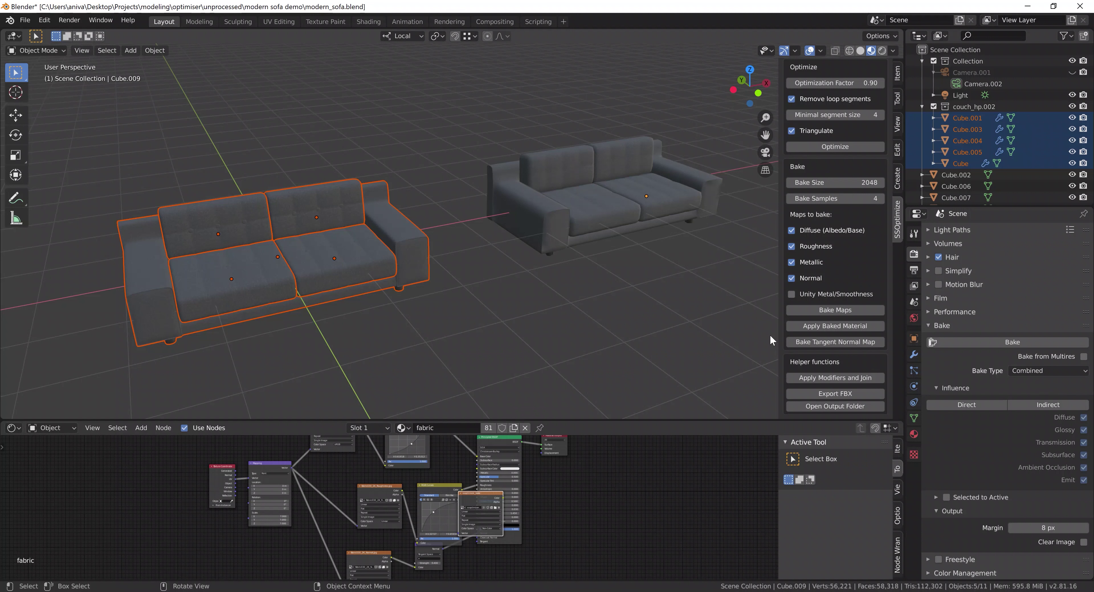
Step: Apply the baked material to all parts of the optimized sofa copy and bake its tangent normal map
drag(461, 111, 748, 290)
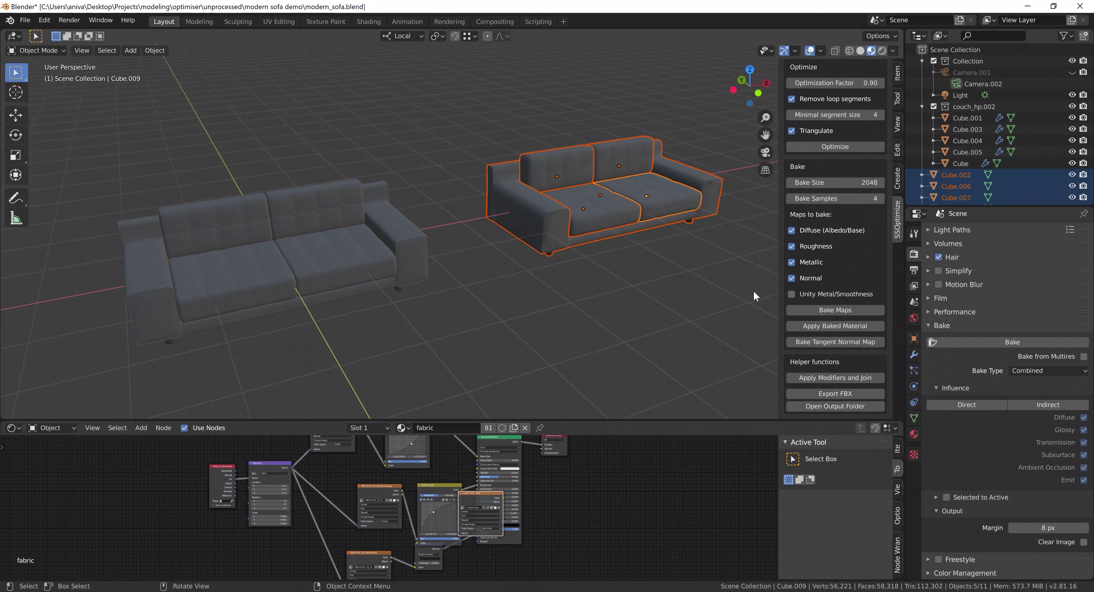
click(841, 325)
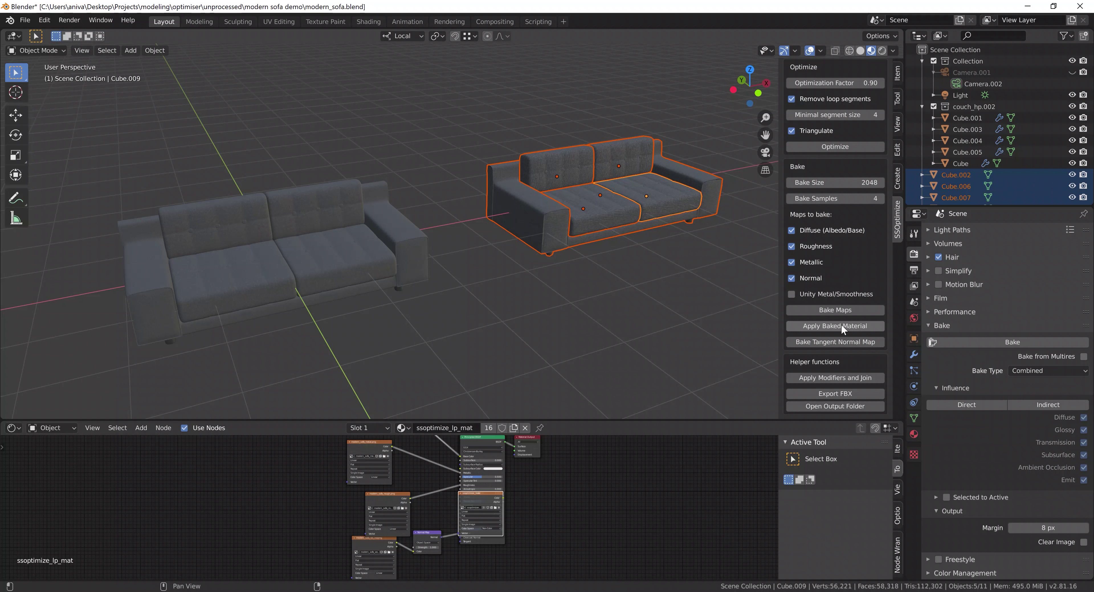
click(837, 341)
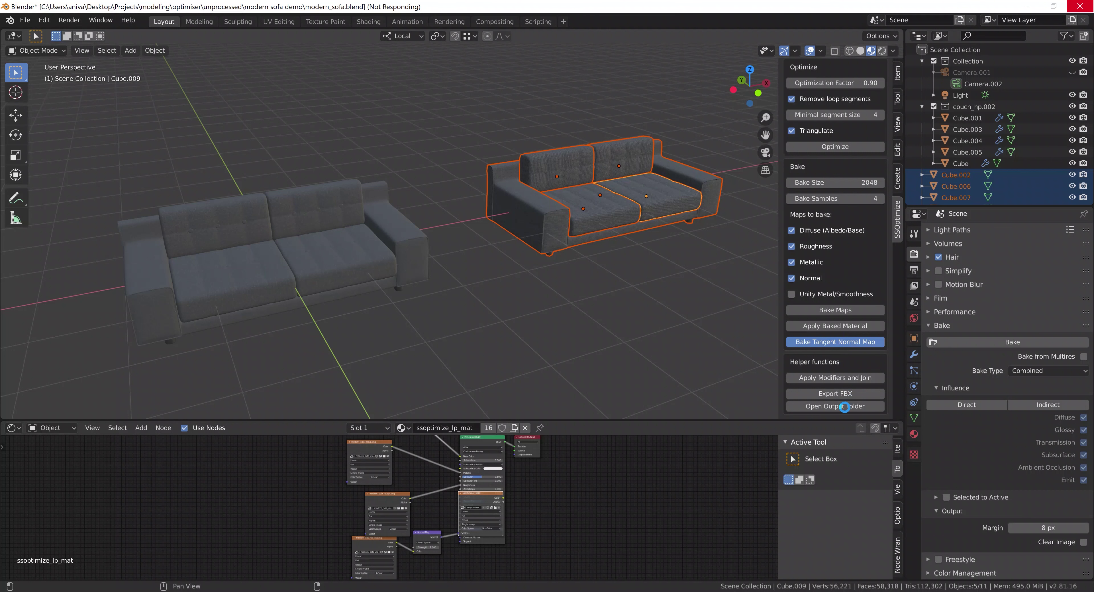
Step: Check the output folder for the baked tangent normal map modern_sofa_normal.png and close the folder
click(844, 407)
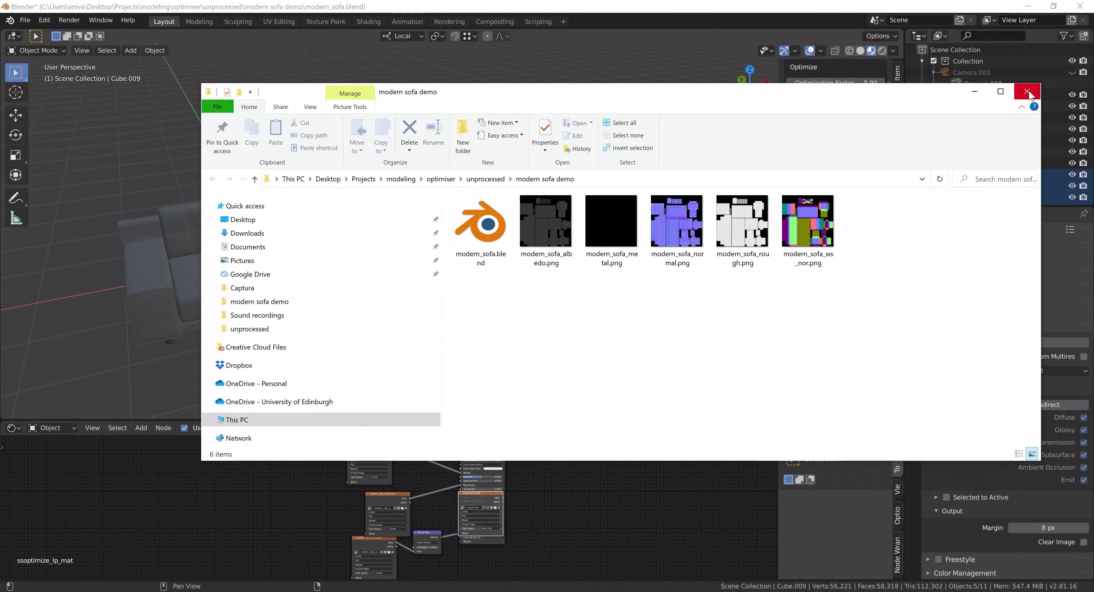
click(676, 221)
click(1027, 91)
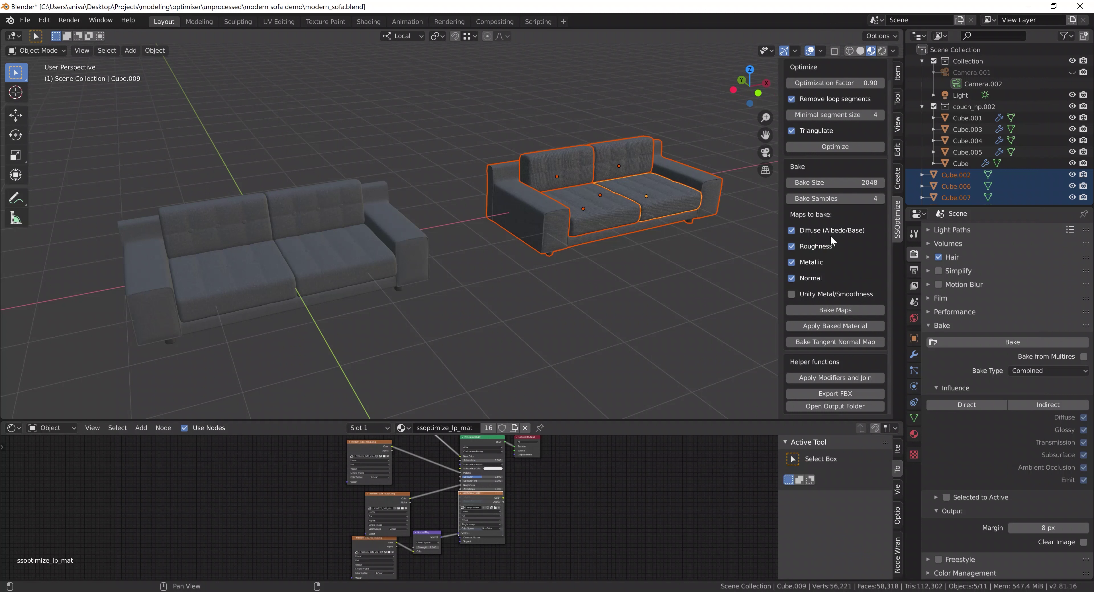
click(824, 292)
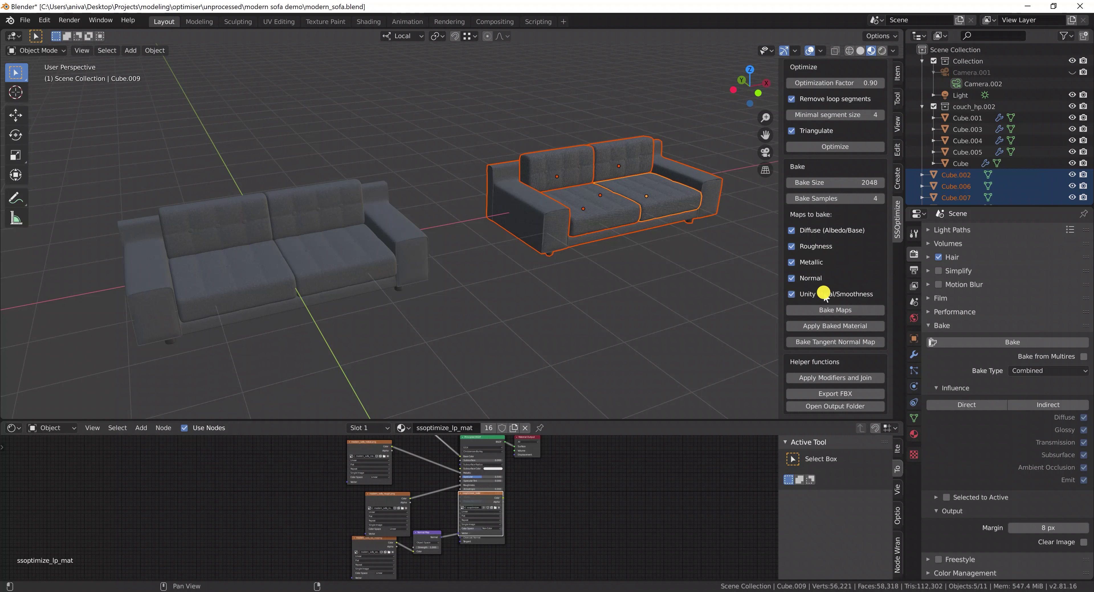
click(827, 292)
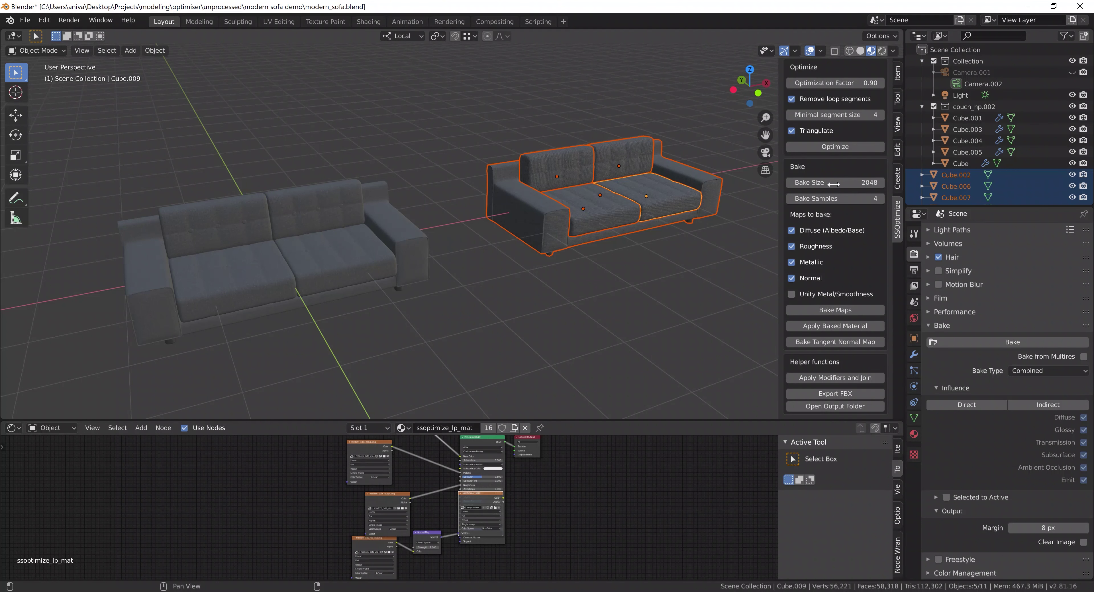
click(837, 199)
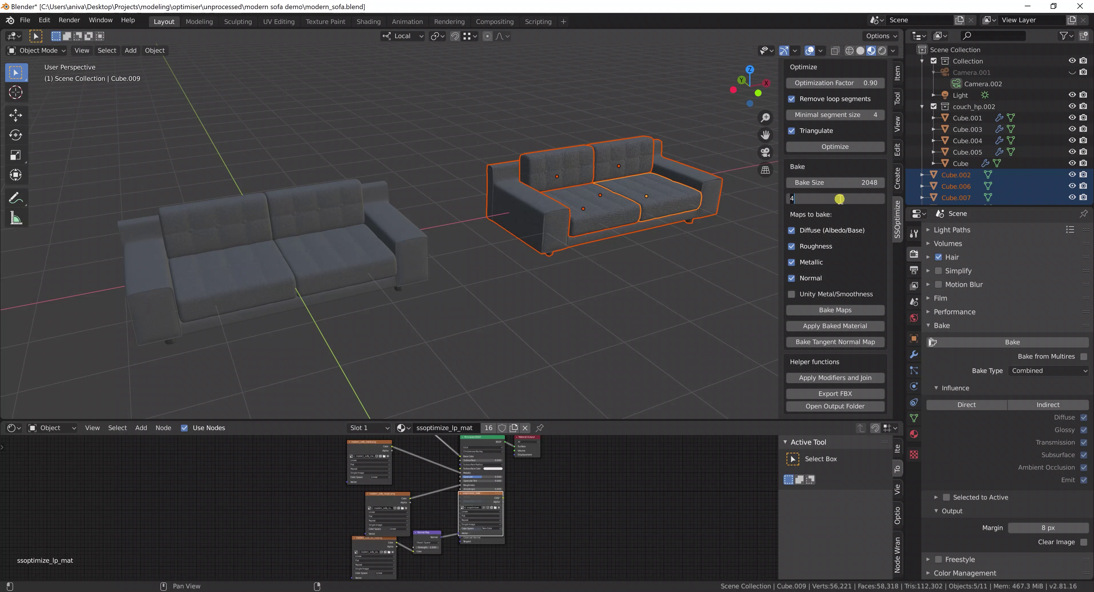
key(Return)
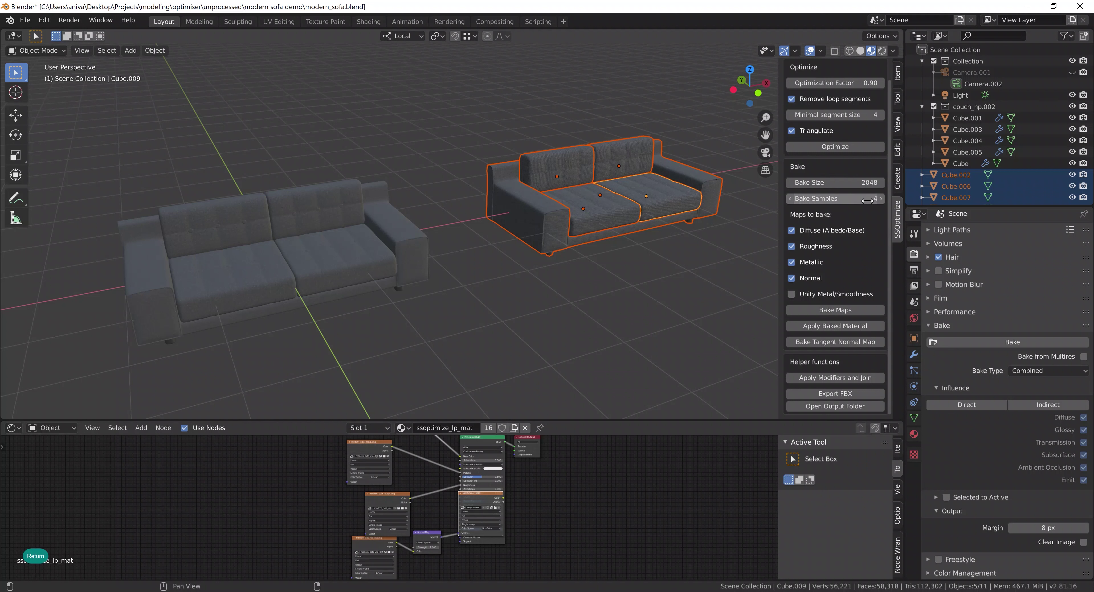